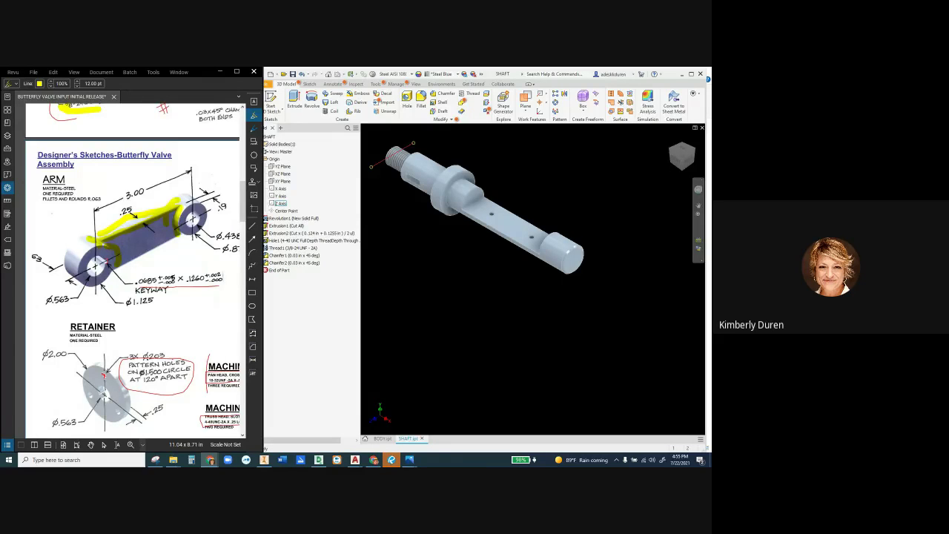
Bring the retainer sketch into view in the reference PDF and create a new part from the Standard.ipt template
{"action": "scroll", "coordinate": [133, 271], "scroll_direction": "down", "scroll_amount": 3}
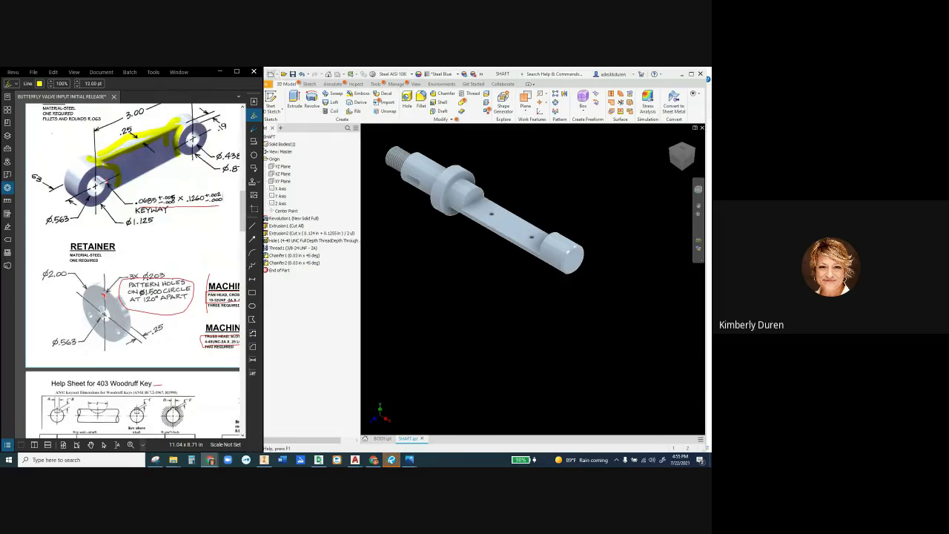
{"action": "left_click", "coordinate": [272, 74]}
{"action": "key", "text": "ctrl+n"}
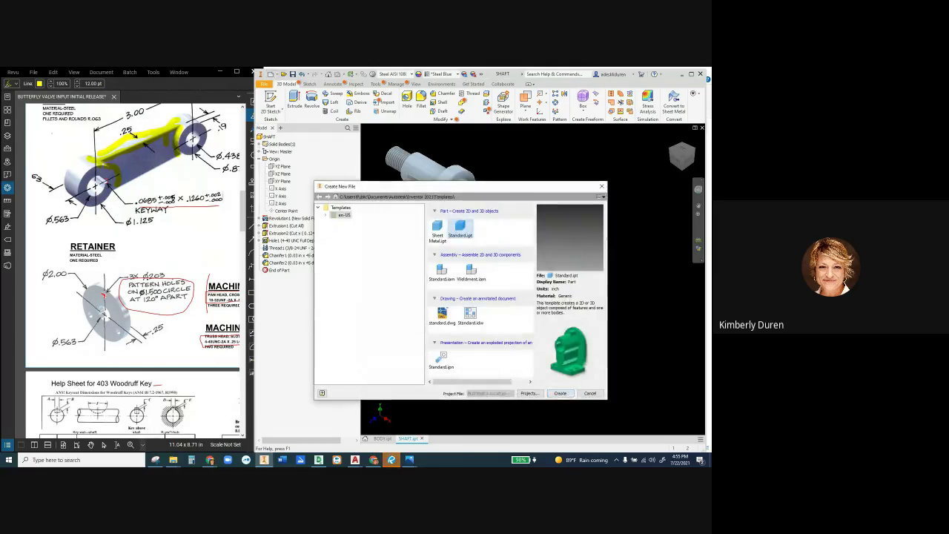
{"action": "key", "text": "Return"}
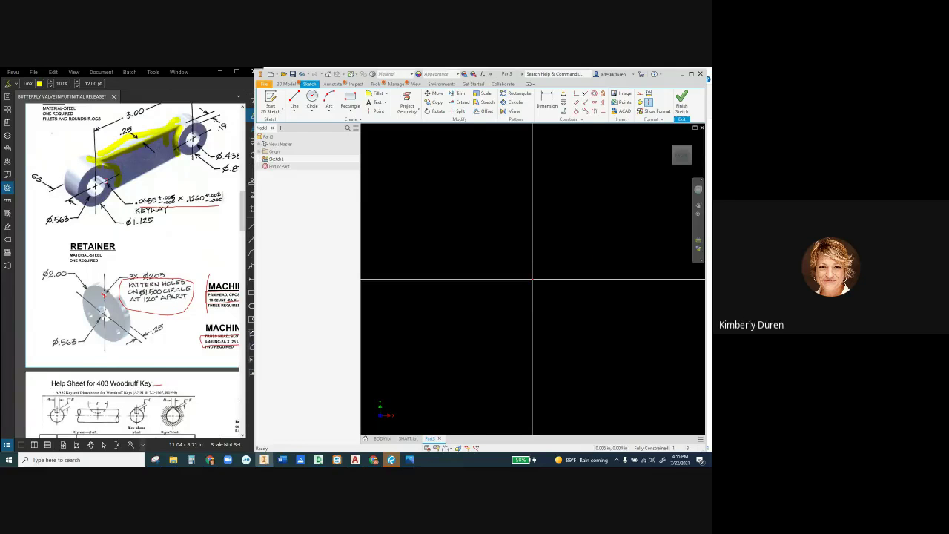
Sketch a circle centred on the origin, switching its size input from radius to diameter and entering 2 in
{"action": "left_click", "coordinate": [312, 98]}
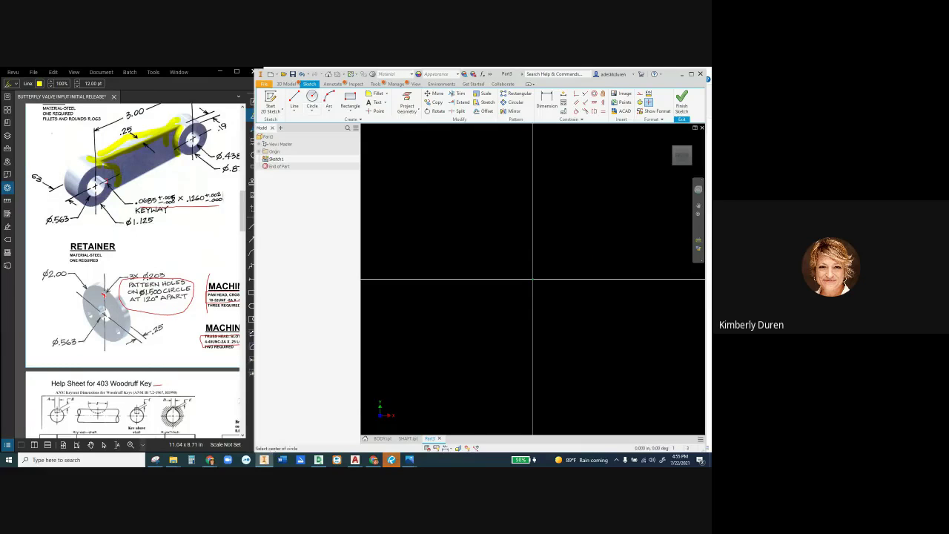
{"action": "left_click", "coordinate": [532, 279]}
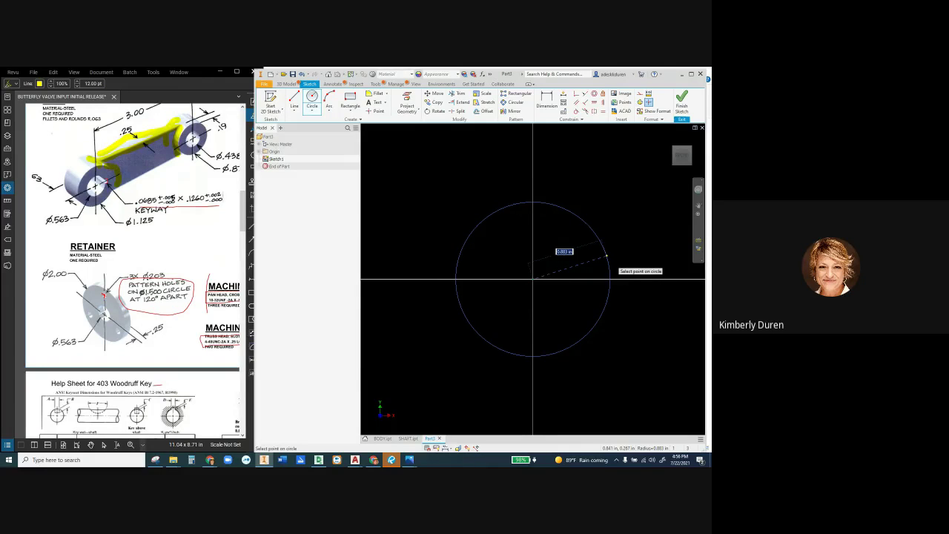
{"action": "right_click", "coordinate": [607, 256]}
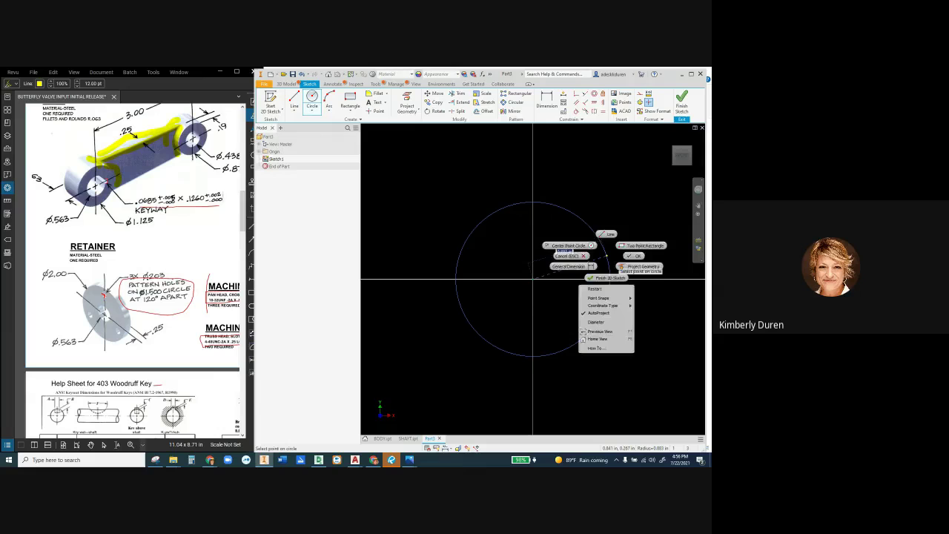
{"action": "left_click", "coordinate": [604, 321]}
{"action": "right_click", "coordinate": [613, 262]}
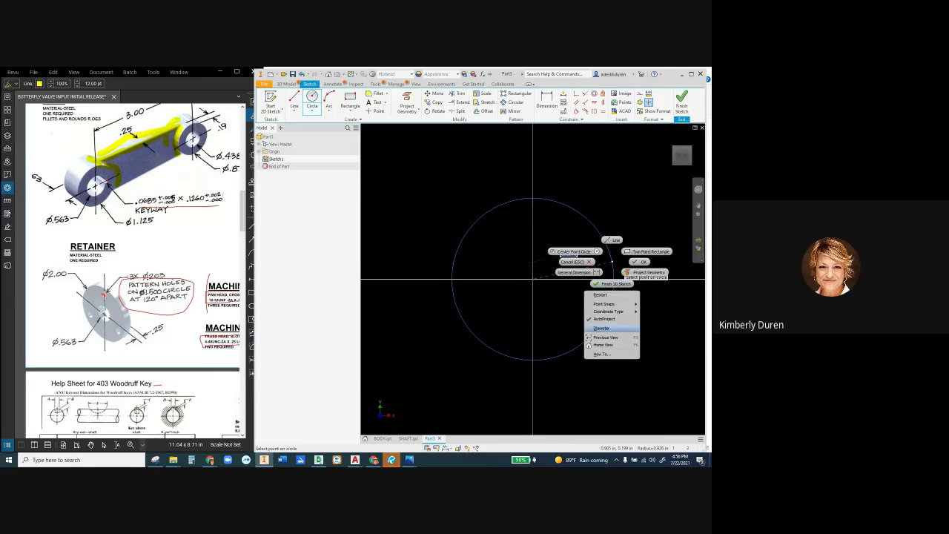
{"action": "key", "text": "Escape"}
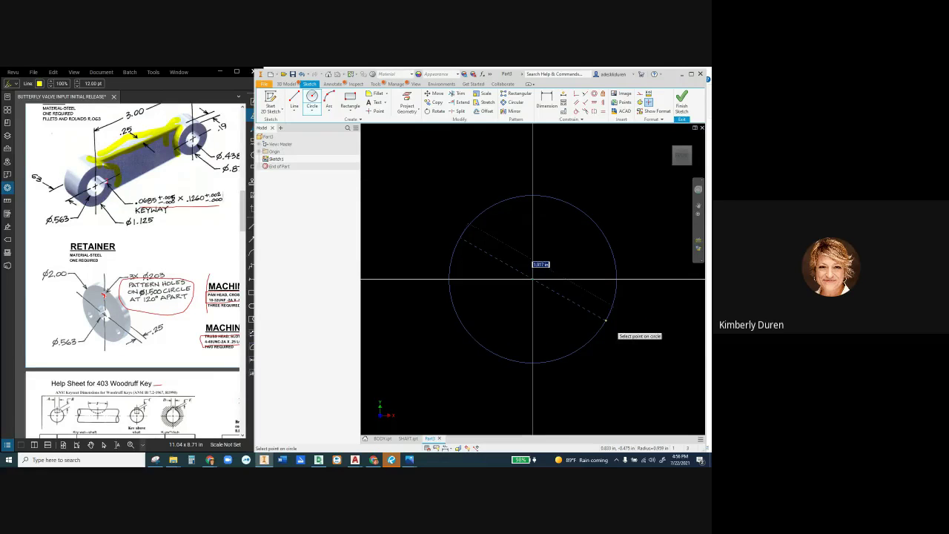
{"action": "type", "text": "2"}
{"action": "key", "text": "Return"}
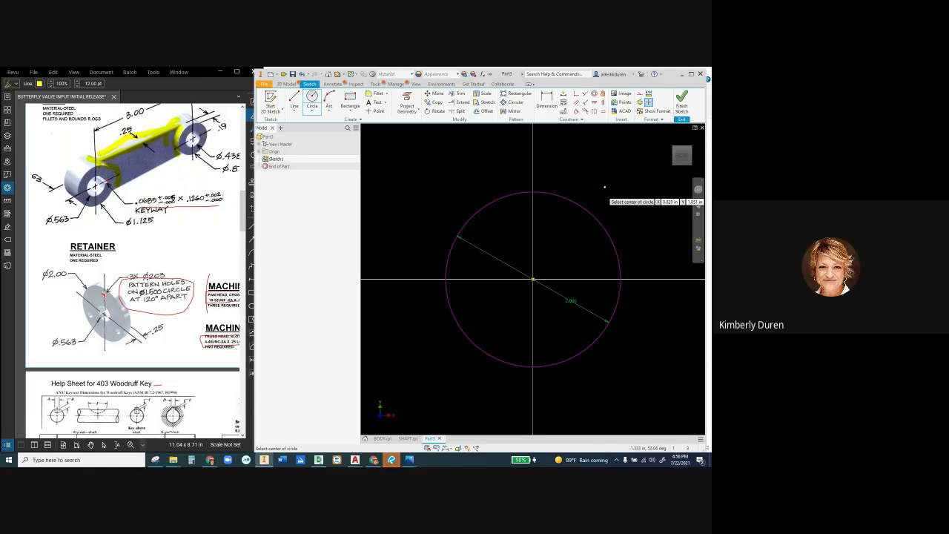
Extrude the circle 0.25 in in the flipped direction to form the retainer disc
{"action": "key", "text": "e"}
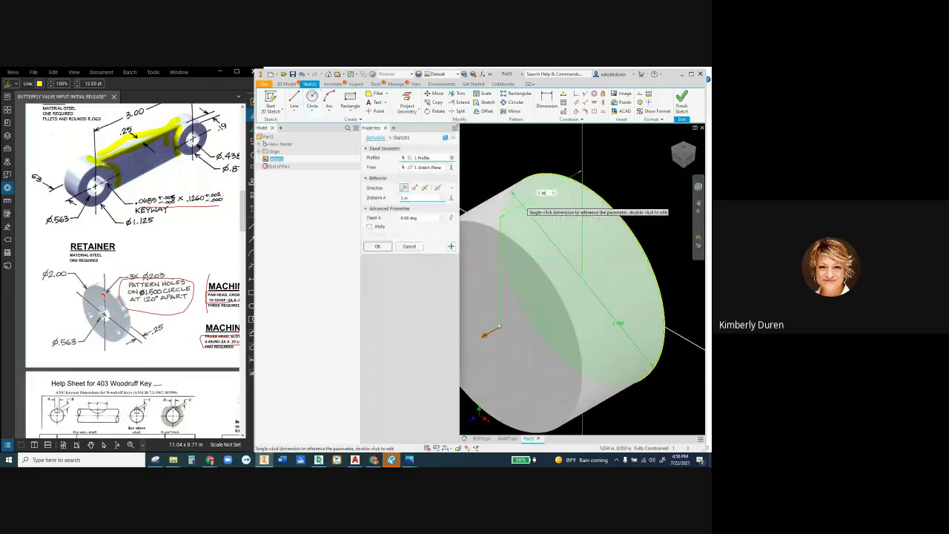
{"action": "left_click", "coordinate": [413, 188]}
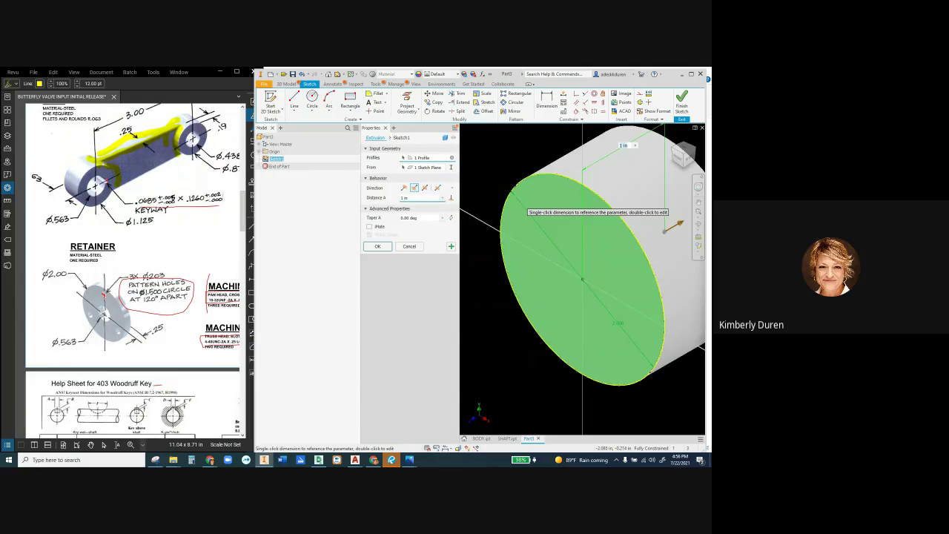
{"action": "type", "text": "2"}
{"action": "type", "text": ".25"}
{"action": "key", "text": "Return"}
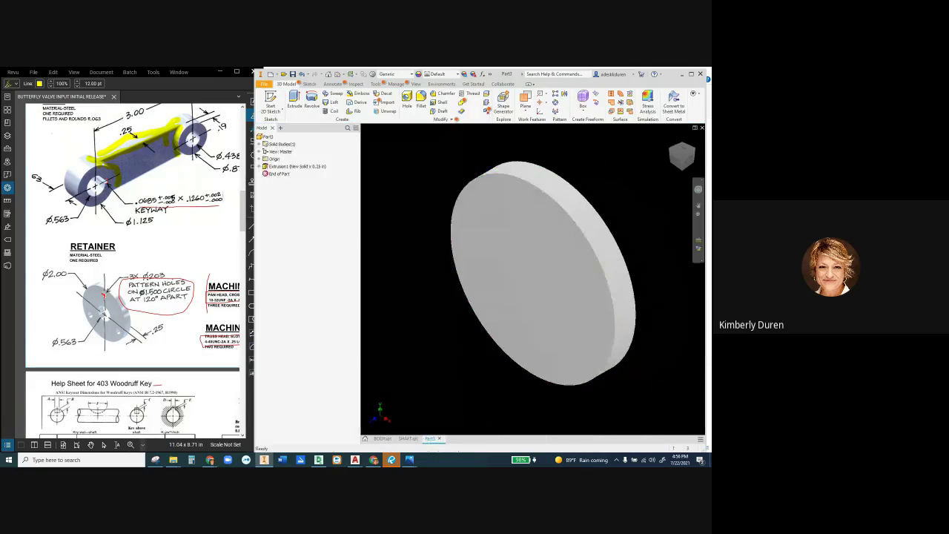
Save the part as RETAINER in the BUTTERFLY VALVE folder
{"action": "left_click", "coordinate": [293, 74]}
{"action": "type", "text": "RETAINER"}
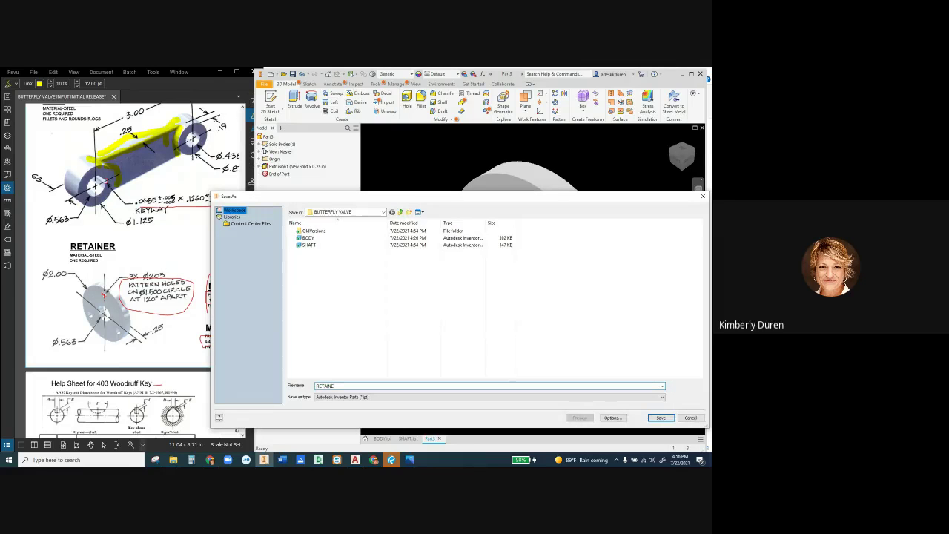
{"action": "key", "text": "Return"}
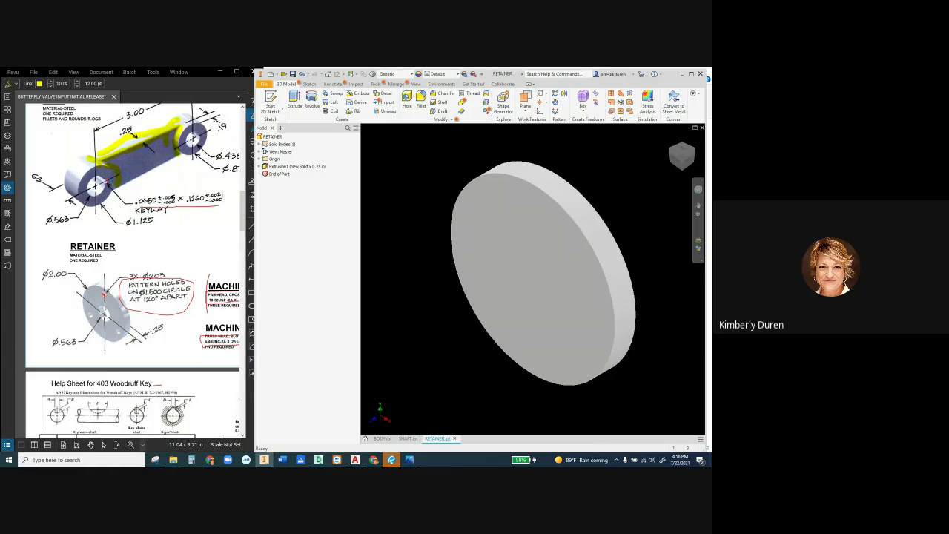
Cut a simple 0.563 in through-all hole in the disc's front face, concentric with its outer edge
{"action": "key", "text": "h"}
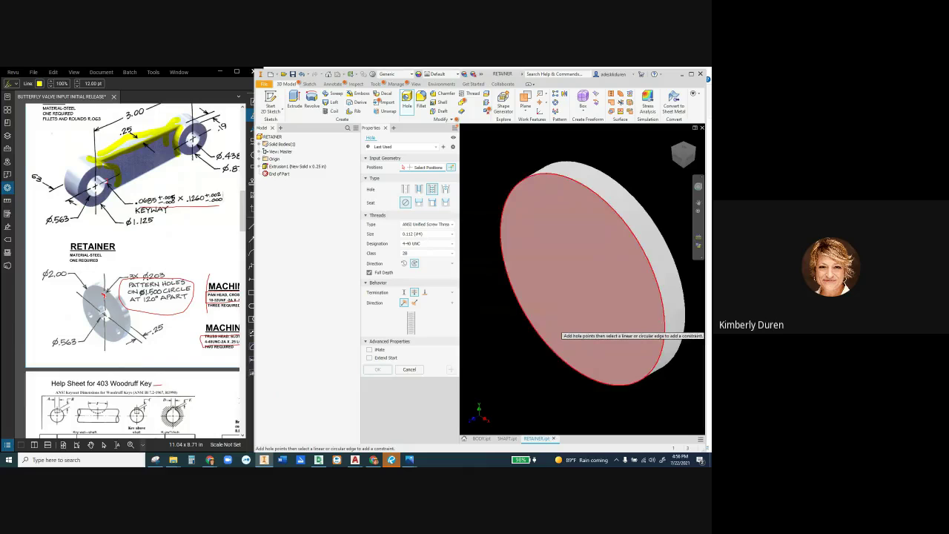
{"action": "left_click", "coordinate": [621, 320]}
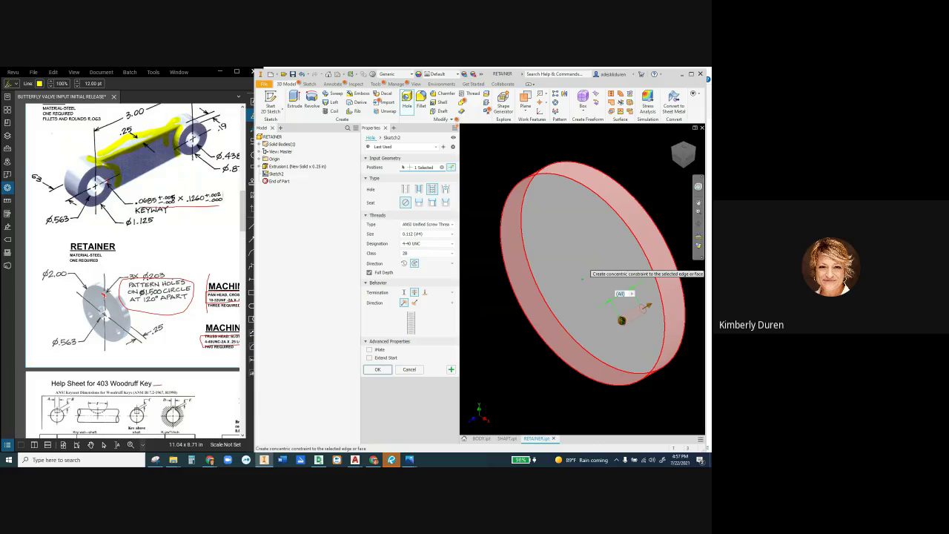
{"action": "left_click", "coordinate": [586, 269]}
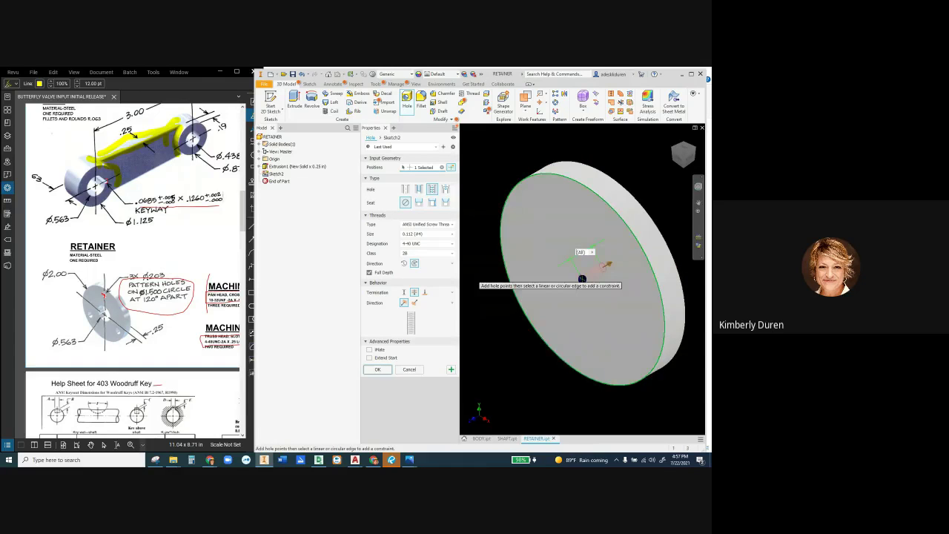
{"action": "left_click", "coordinate": [405, 189]}
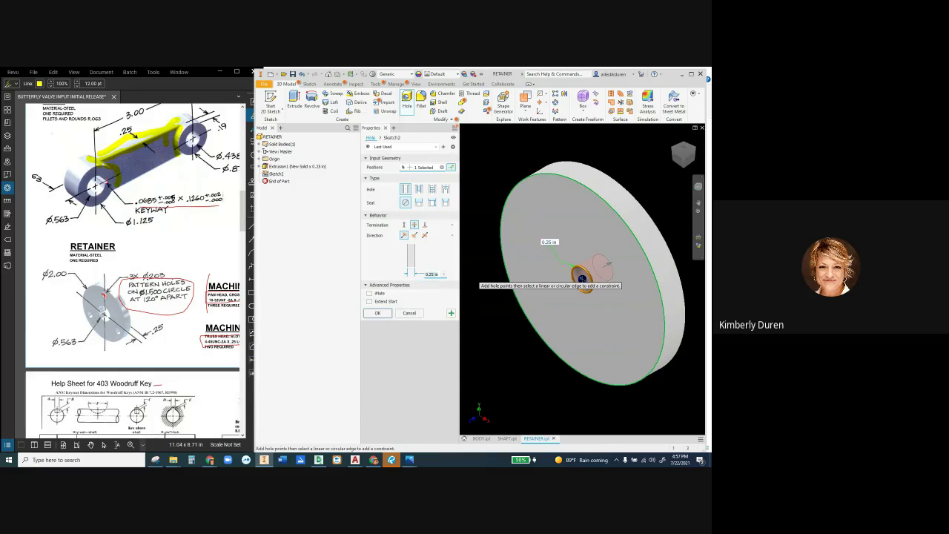
{"action": "type", "text": ".563"}
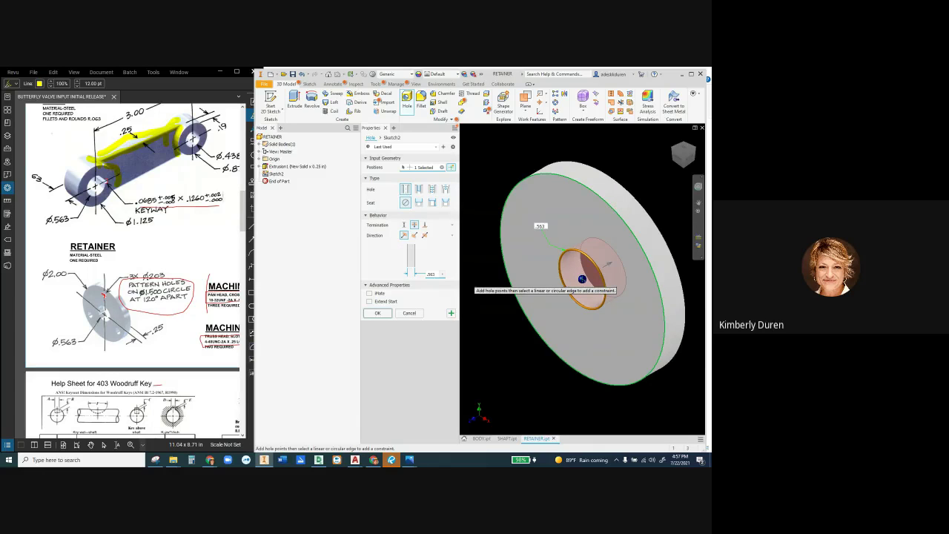
{"action": "key", "text": "Return"}
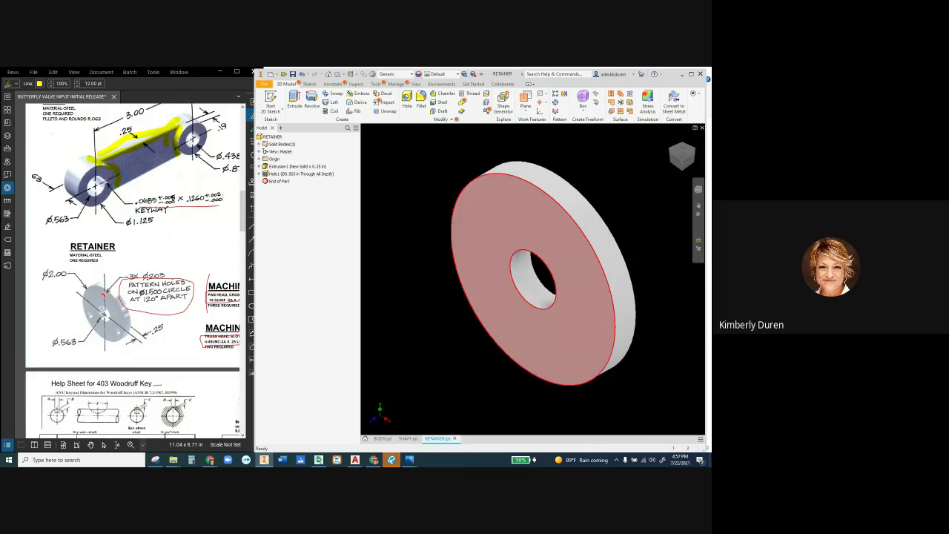
Start a sketch on the disc's front face and draw a 1.5 in diameter circle centred on the origin
{"action": "left_click", "coordinate": [508, 225]}
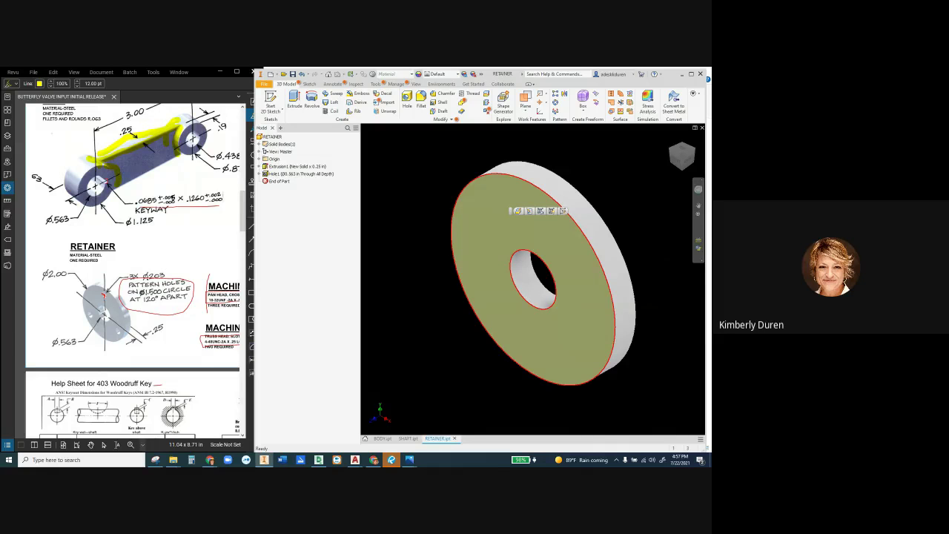
{"action": "left_click", "coordinate": [563, 210]}
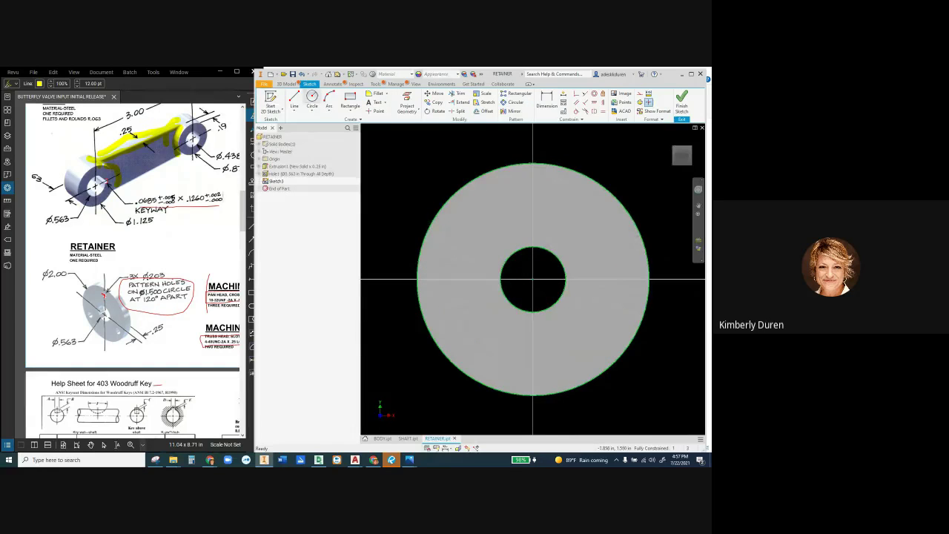
{"action": "key", "text": "c"}
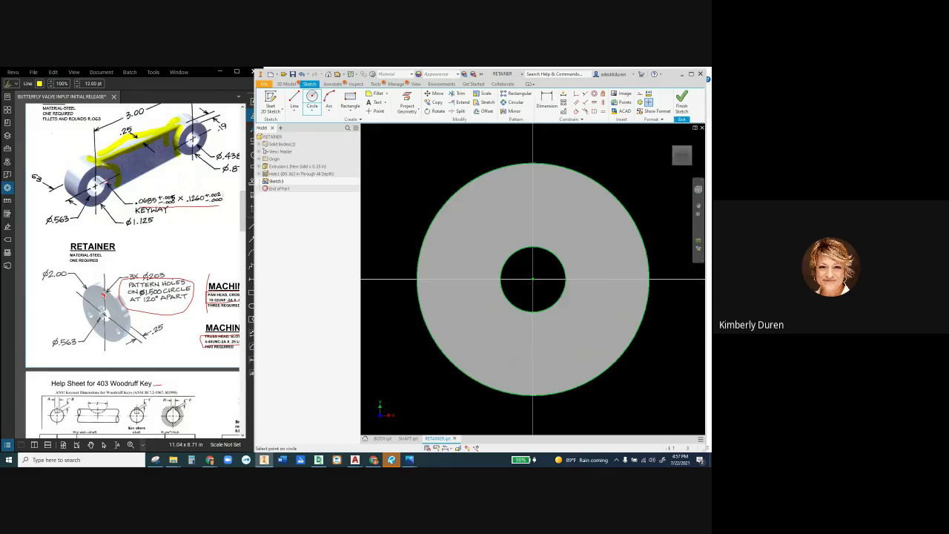
{"action": "left_click", "coordinate": [532, 280]}
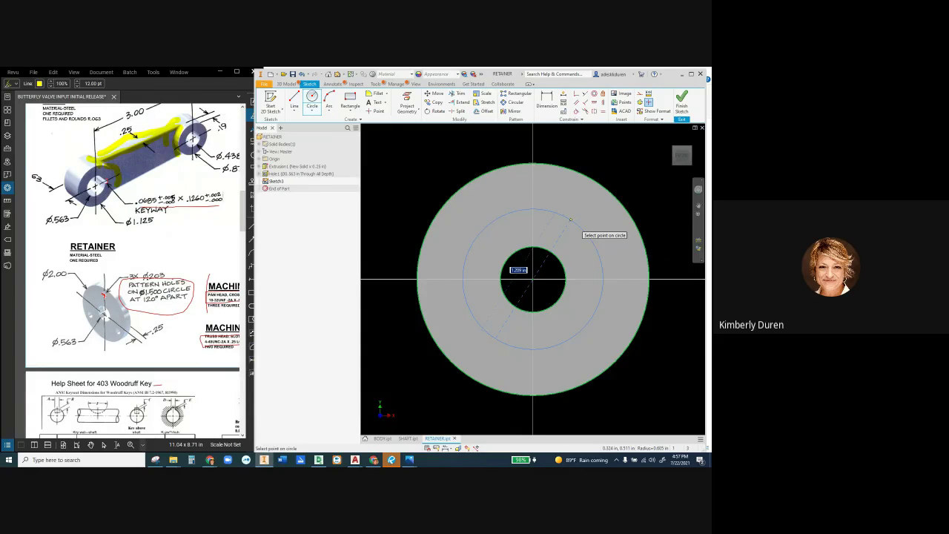
{"action": "type", "text": "1."}
{"action": "key", "text": "Return"}
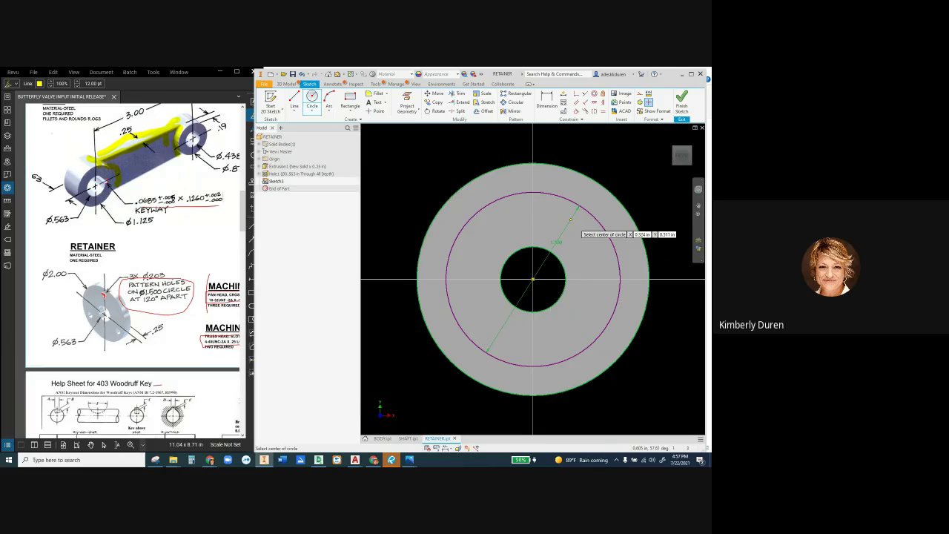
{"action": "key", "text": "Escape"}
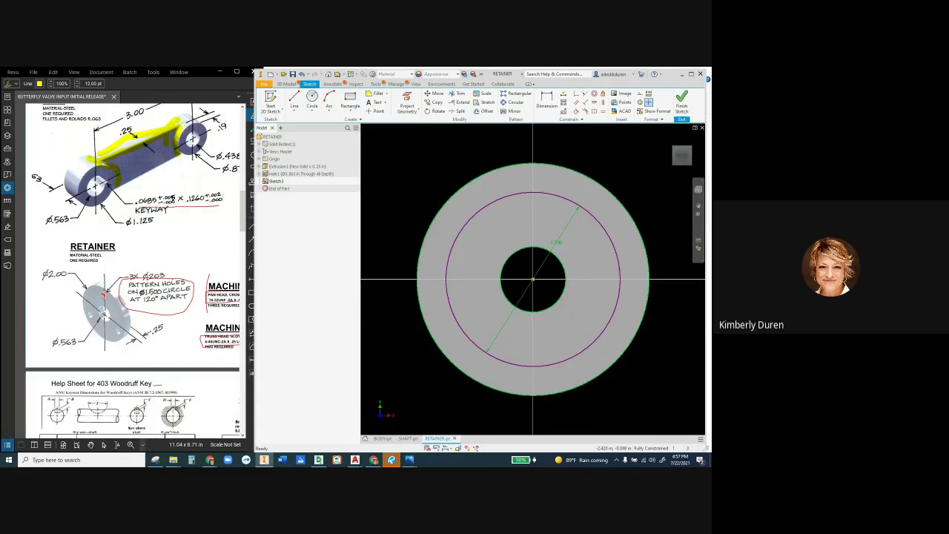
Mark the upper hole in the PDF, project the YZ plane into the sketch, and place a point where it crosses the 1.5 in circle's top
{"action": "left_click", "coordinate": [104, 295]}
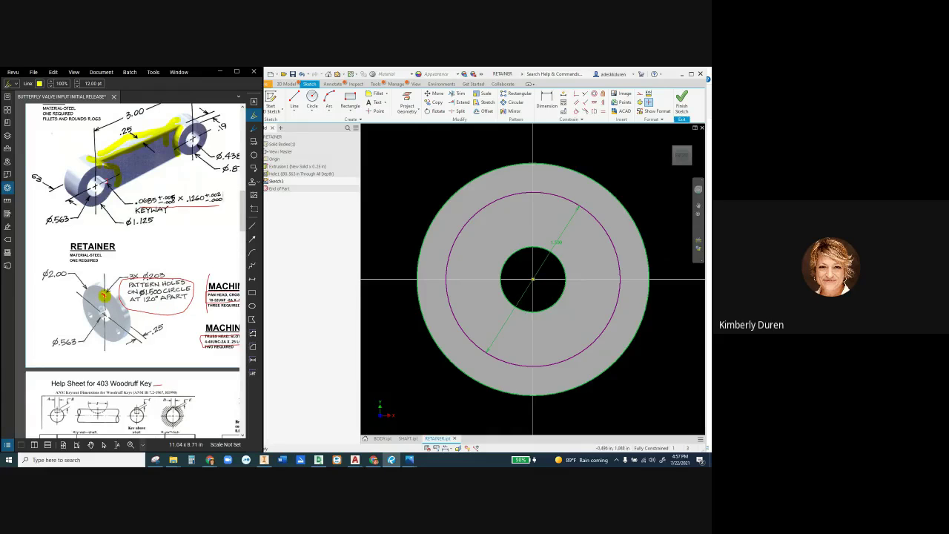
{"action": "left_click", "coordinate": [406, 100]}
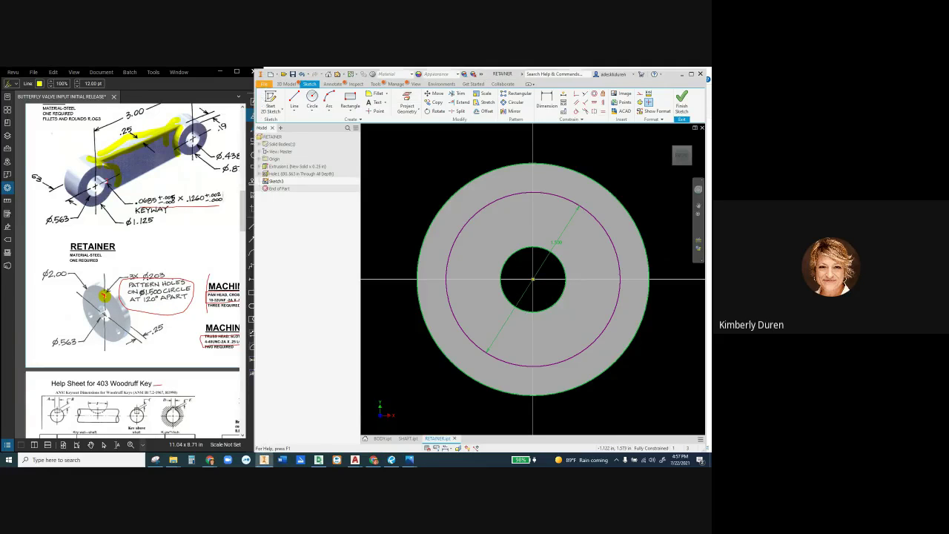
{"action": "left_click", "coordinate": [260, 159]}
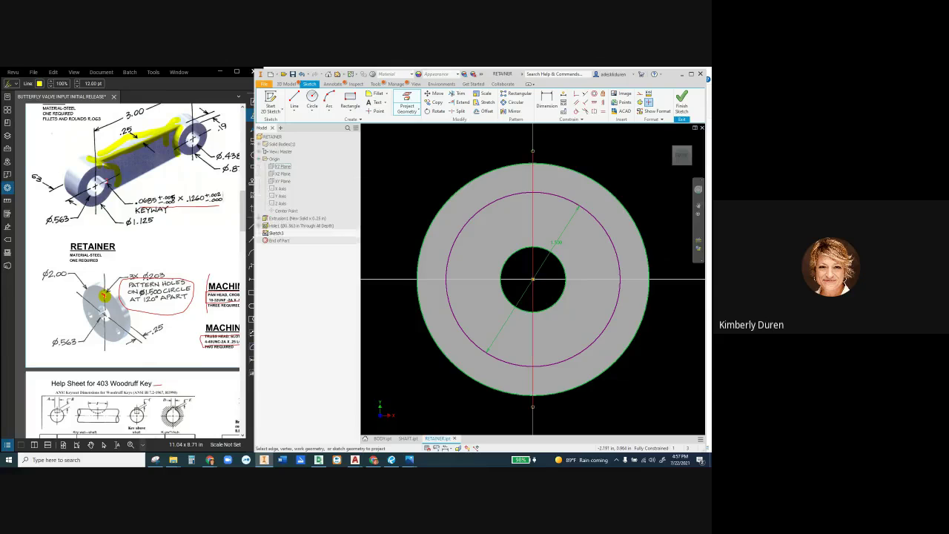
{"action": "left_click", "coordinate": [280, 166]}
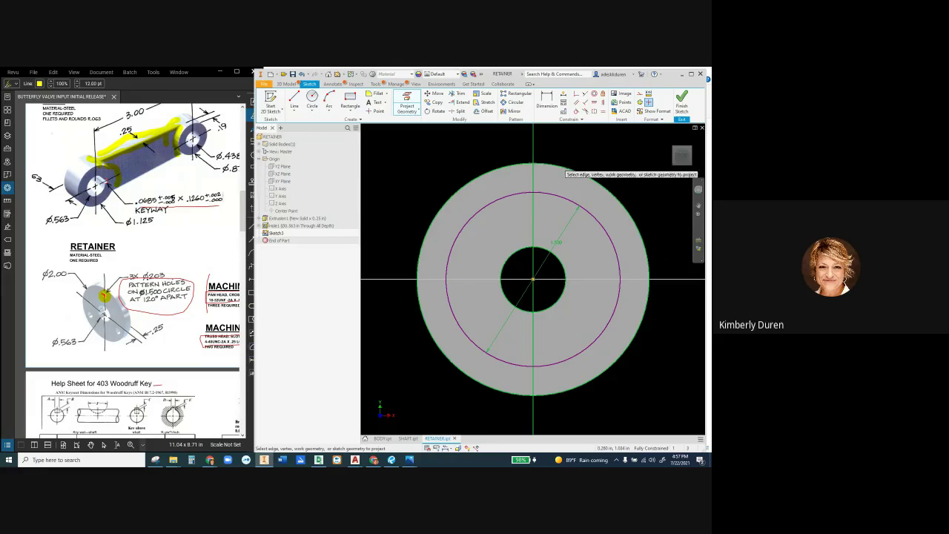
{"action": "key", "text": "c"}
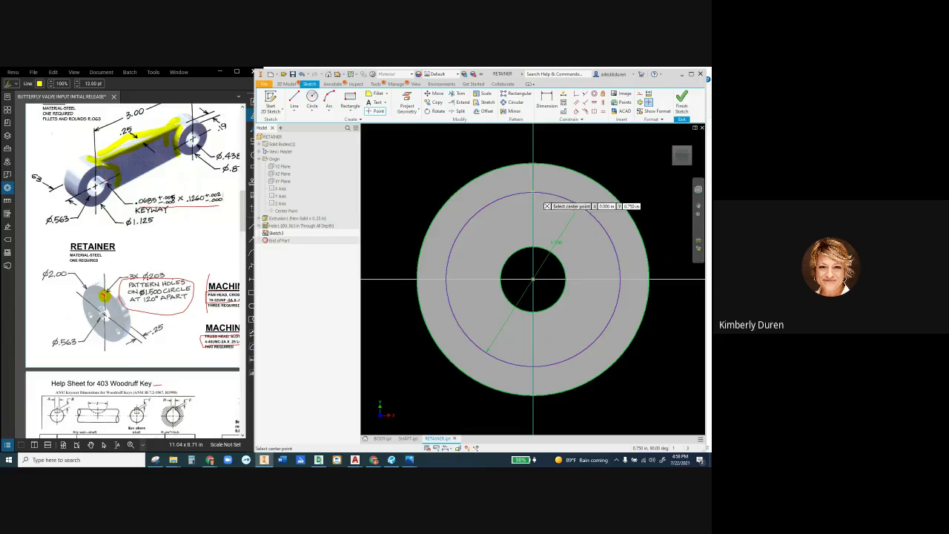
{"action": "key", "text": "Escape"}
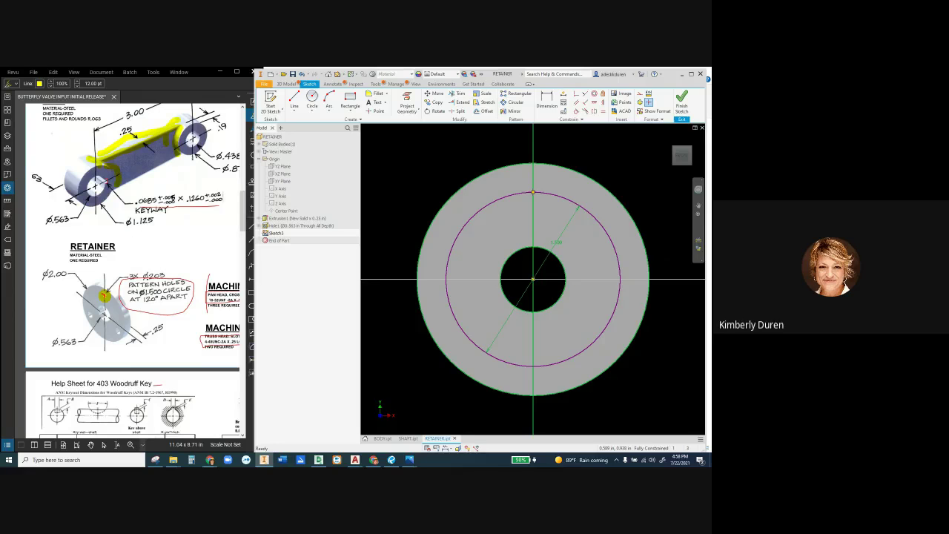
Cut a simple 0.203 in through-all hole at the sketch point on the 1.5 in circle
{"action": "key", "text": "h"}
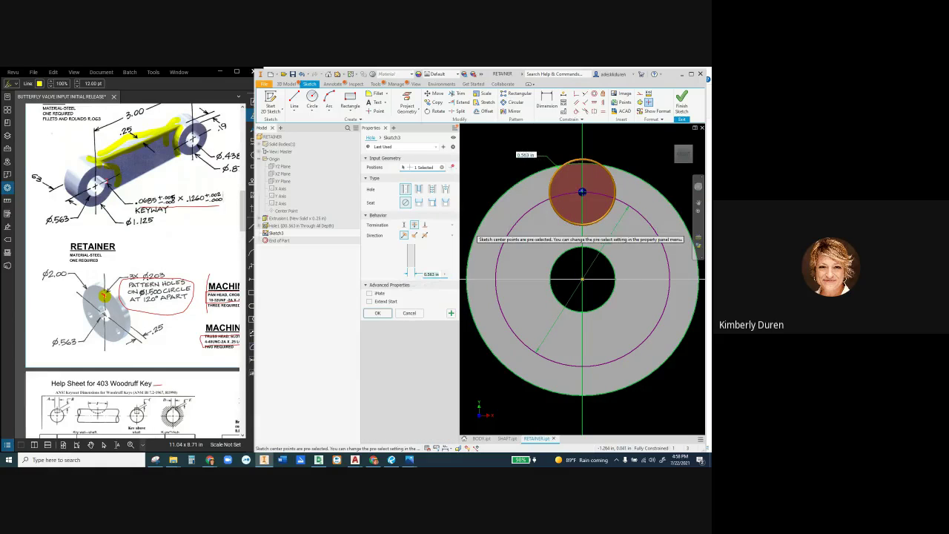
{"action": "type", "text": ".20"}
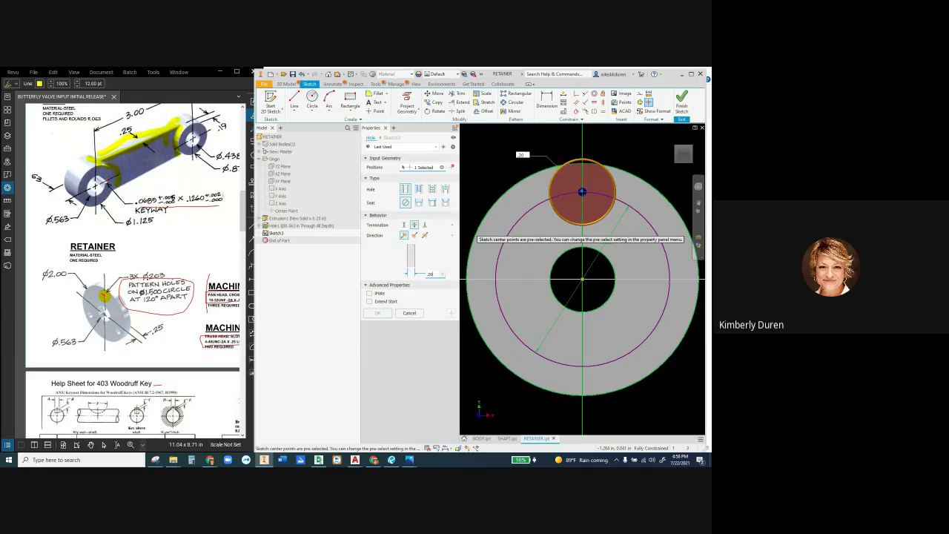
{"action": "type", "text": "3"}
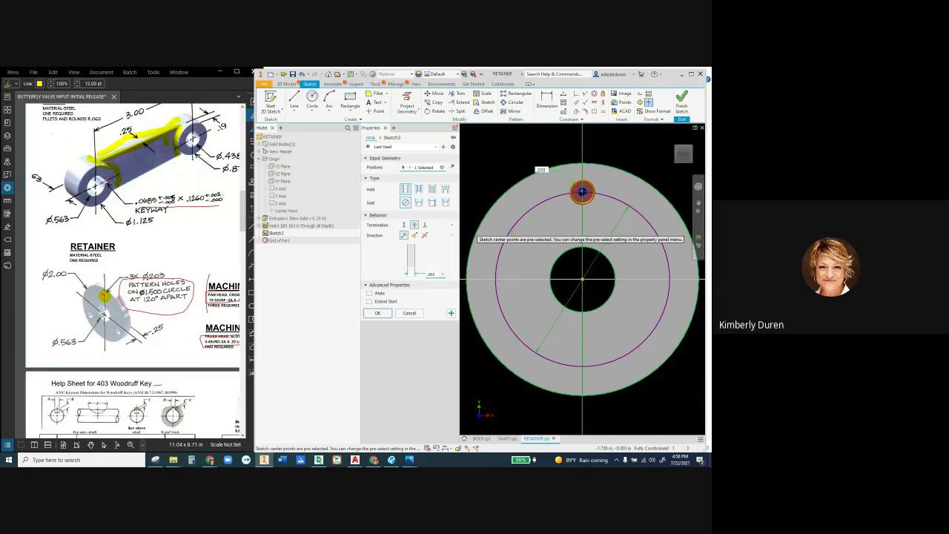
{"action": "left_click", "coordinate": [377, 313]}
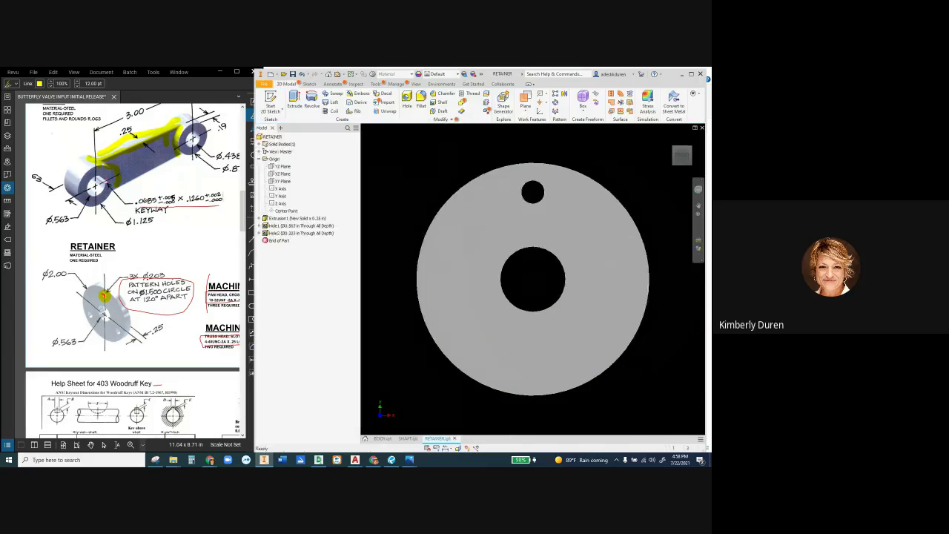
Pattern the 0.203 in hole circularly around the central bore's axis with 3 occurrences over 360 degrees
{"action": "key", "text": "F6"}
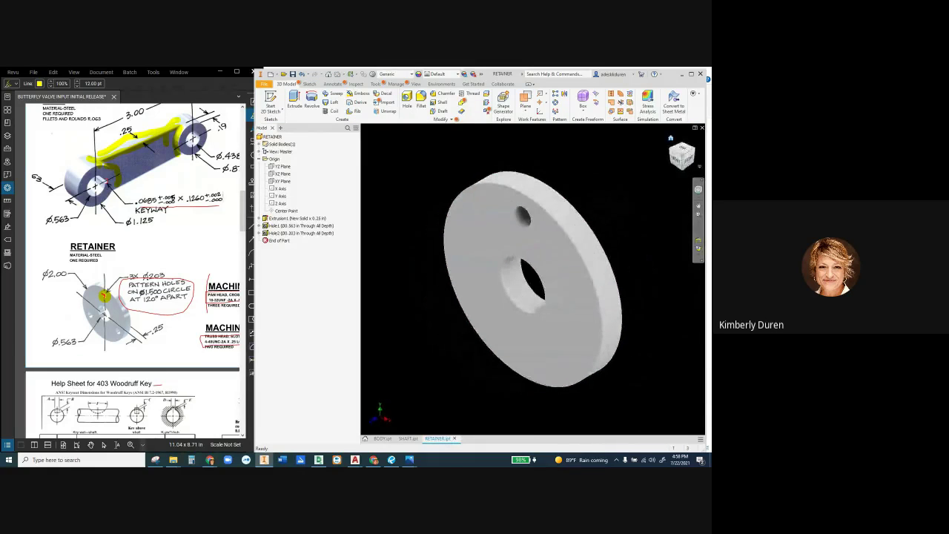
{"action": "left_click", "coordinate": [525, 215]}
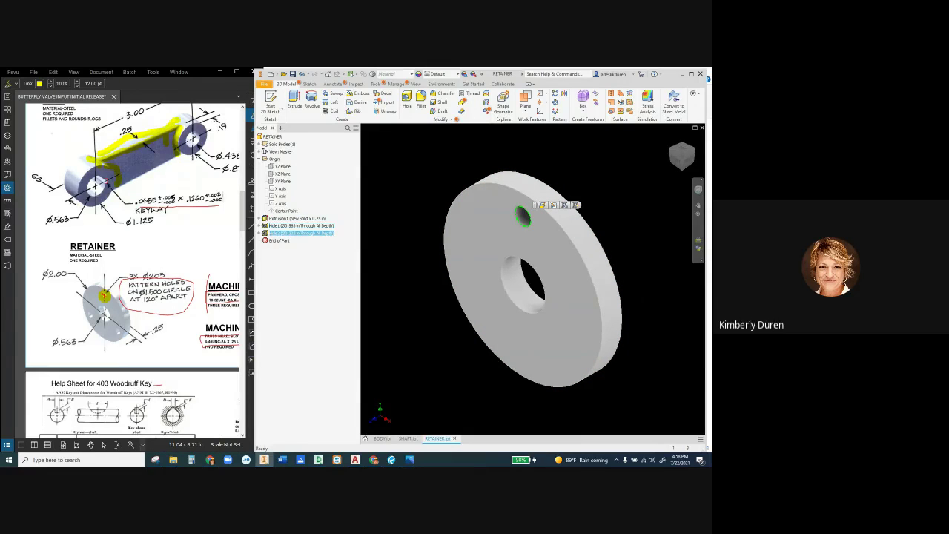
{"action": "left_click", "coordinate": [555, 102]}
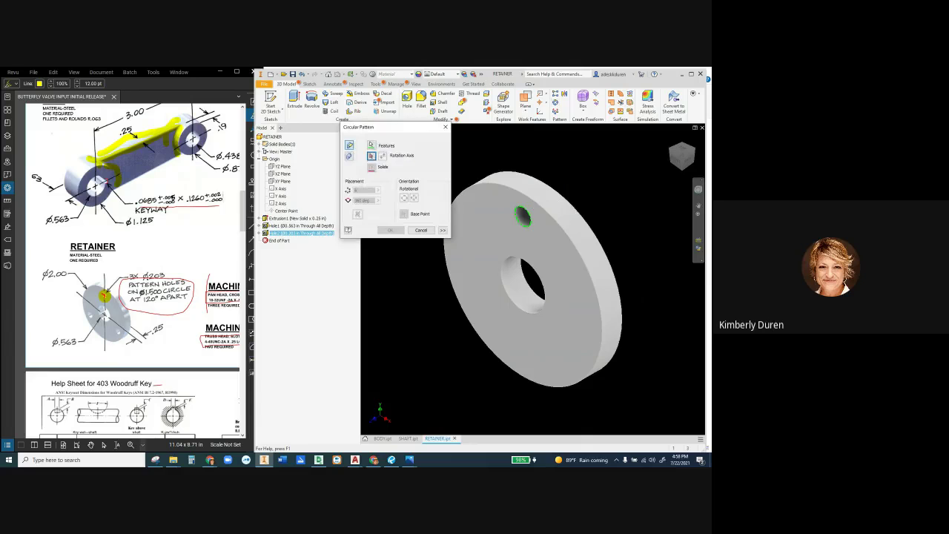
{"action": "left_click", "coordinate": [372, 155]}
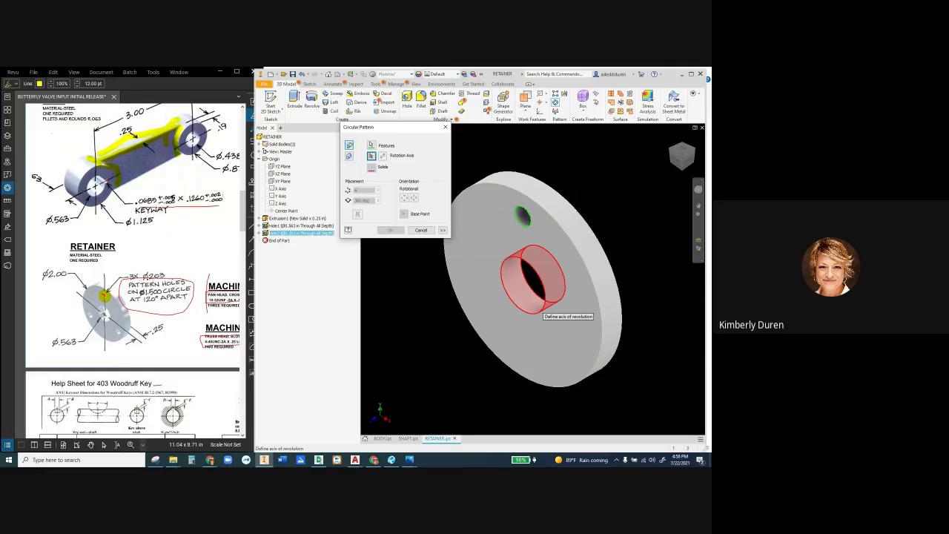
{"action": "left_click", "coordinate": [540, 305]}
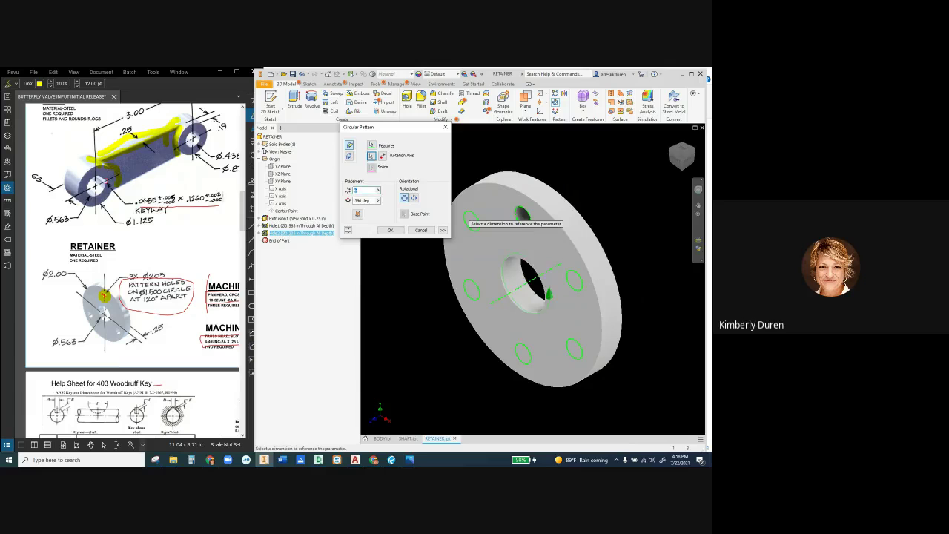
{"action": "type", "text": "3"}
{"action": "left_click", "coordinate": [390, 230]}
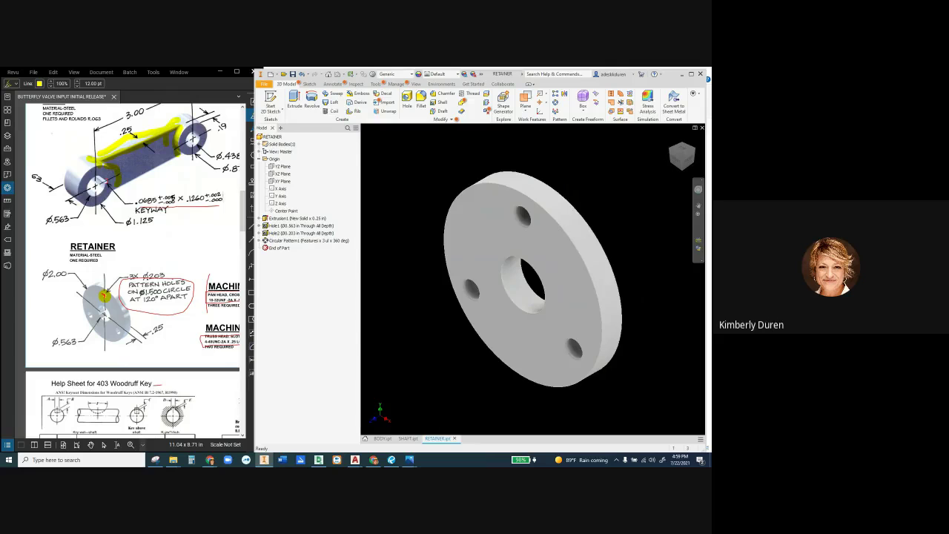
Highlight the RETAINER title in the PDF, then check the material note in the BUTTERFLY VALVE MARKED UP-RETAINER image from the ARTWORK folder and close it
{"action": "left_click_drag", "start_coordinate": [98, 247], "coordinate": [70, 247]}
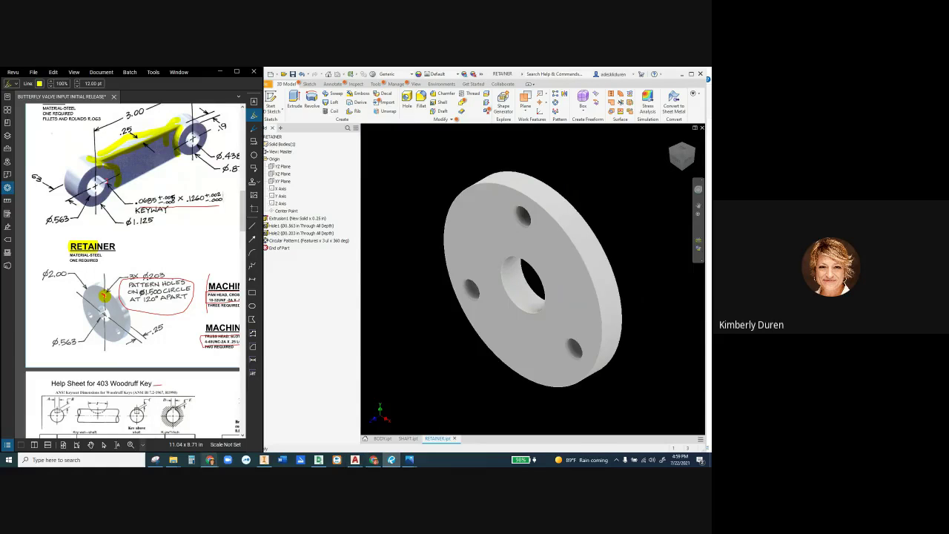
{"action": "mouse_move", "coordinate": [173, 460]}
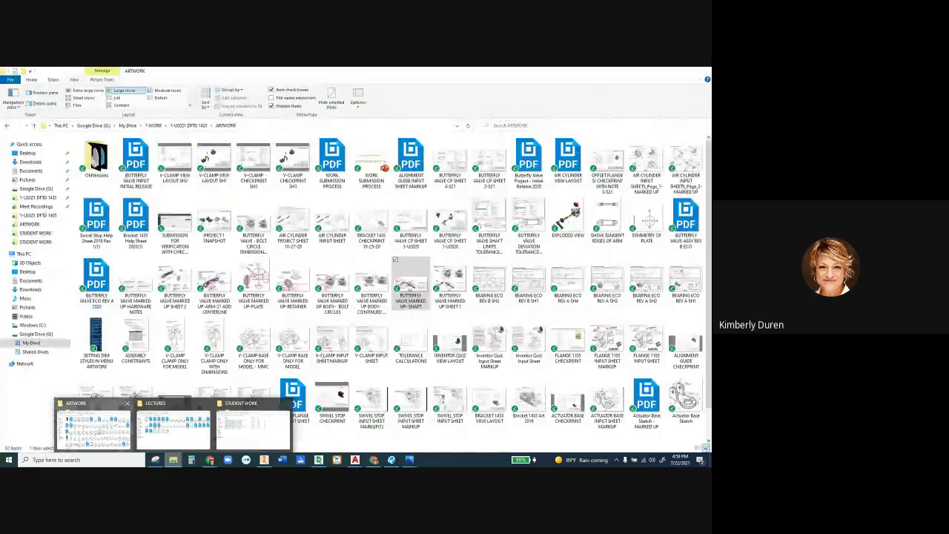
{"action": "left_click", "coordinate": [93, 426]}
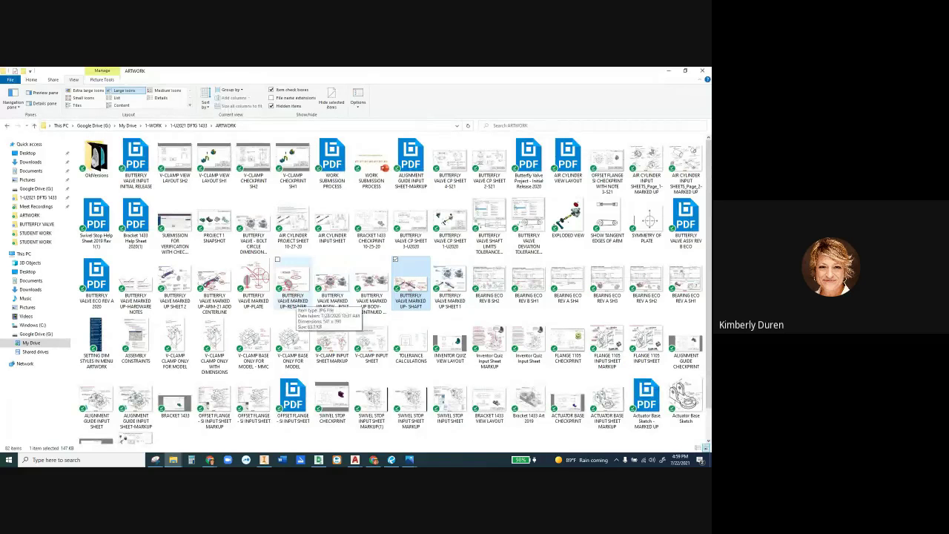
{"action": "left_click", "coordinate": [294, 296]}
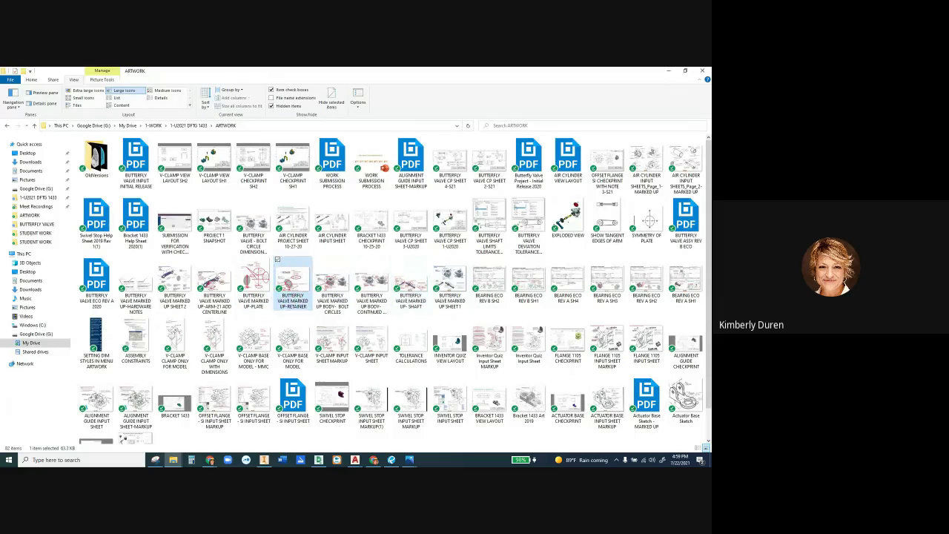
{"action": "double_click", "coordinate": [293, 296]}
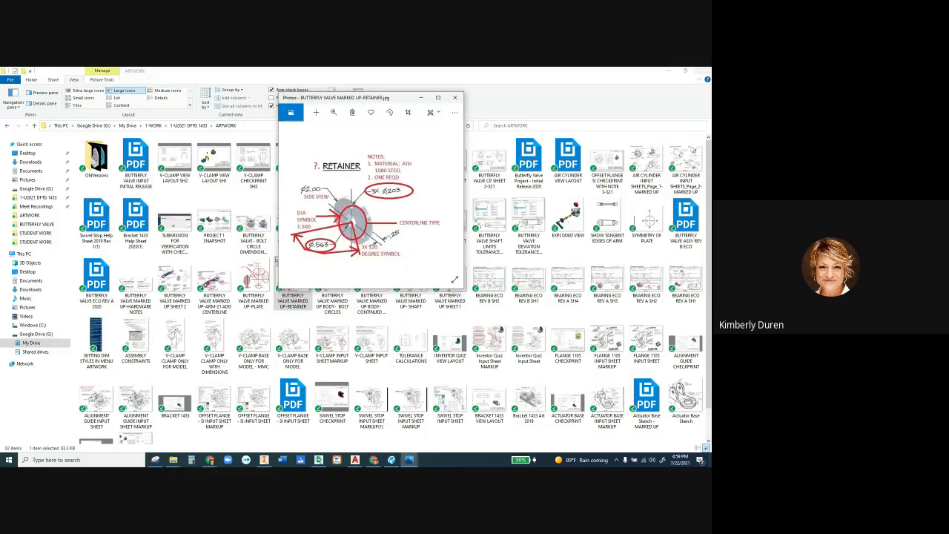
{"action": "left_click", "coordinate": [456, 97]}
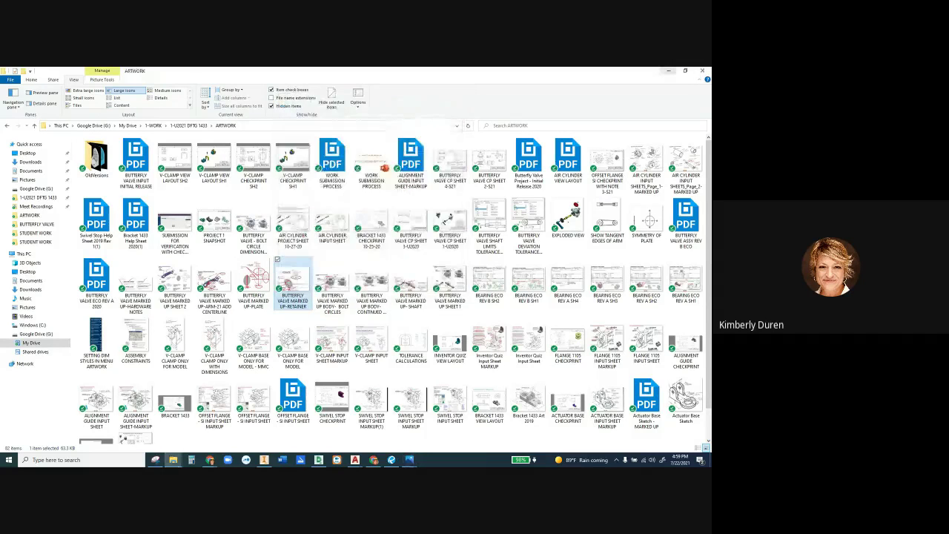
{"action": "left_click", "coordinate": [669, 71]}
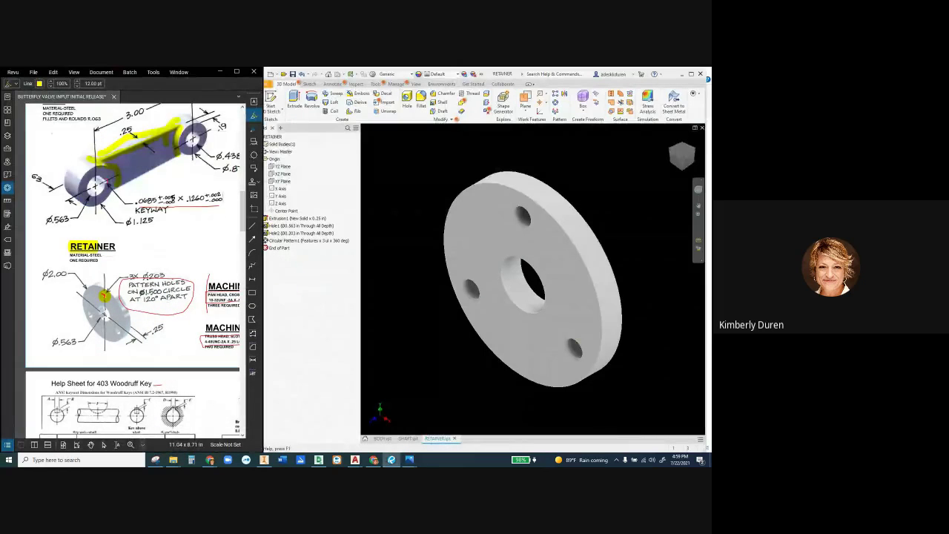
Assign the Steel AISI 1080 material from the Autodesk Material Library to the retainer
{"action": "left_click", "coordinate": [410, 73]}
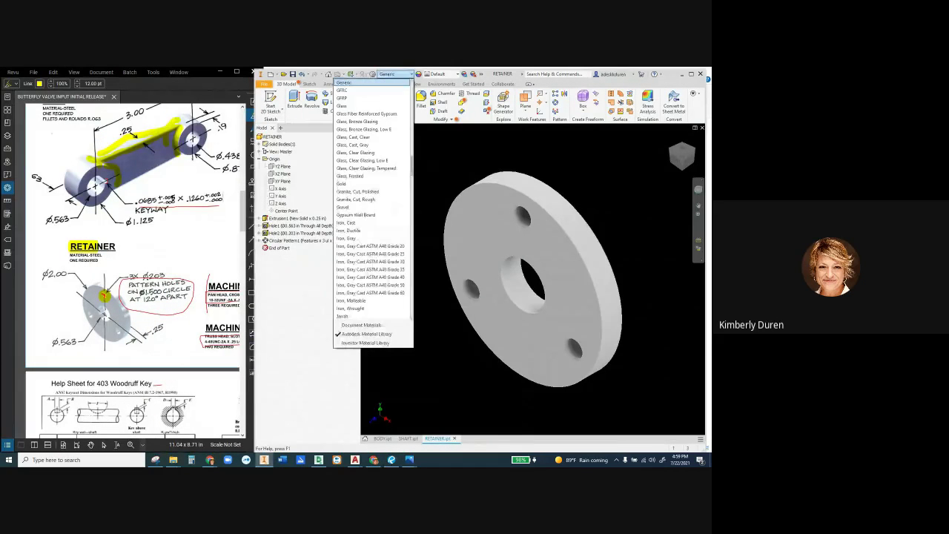
{"action": "scroll", "coordinate": [373, 200], "scroll_direction": "down", "scroll_amount": 15}
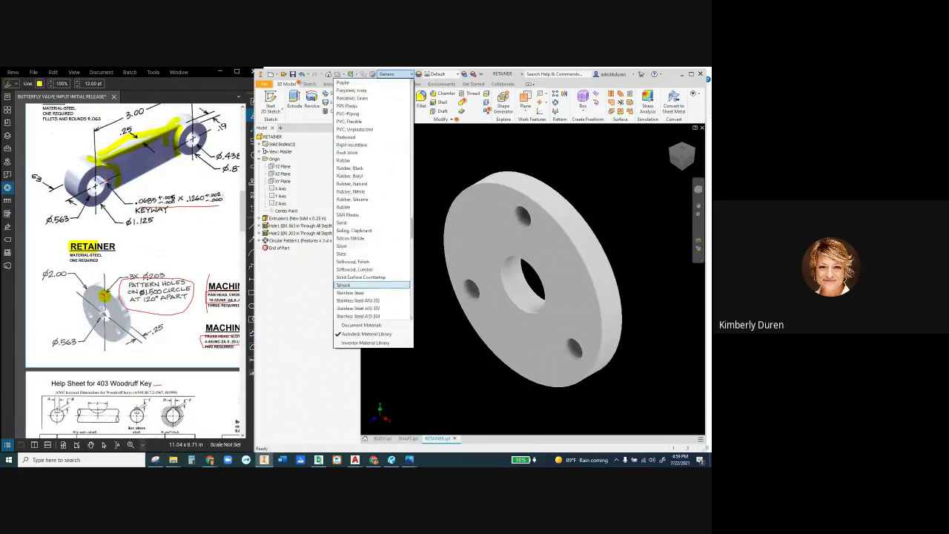
{"action": "scroll", "coordinate": [373, 200], "scroll_direction": "down", "scroll_amount": 5}
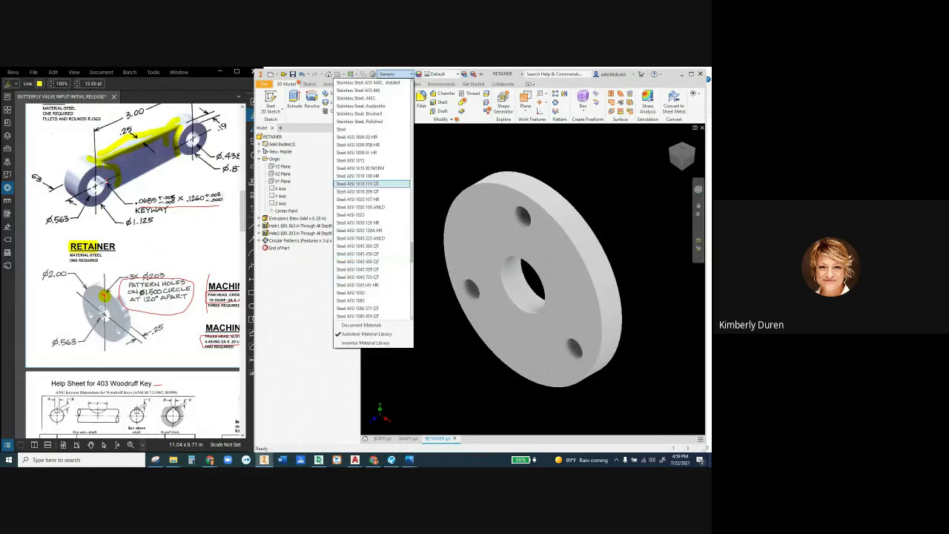
{"action": "scroll", "coordinate": [371, 185], "scroll_direction": "down", "scroll_amount": 3}
{"action": "left_click", "coordinate": [356, 276]}
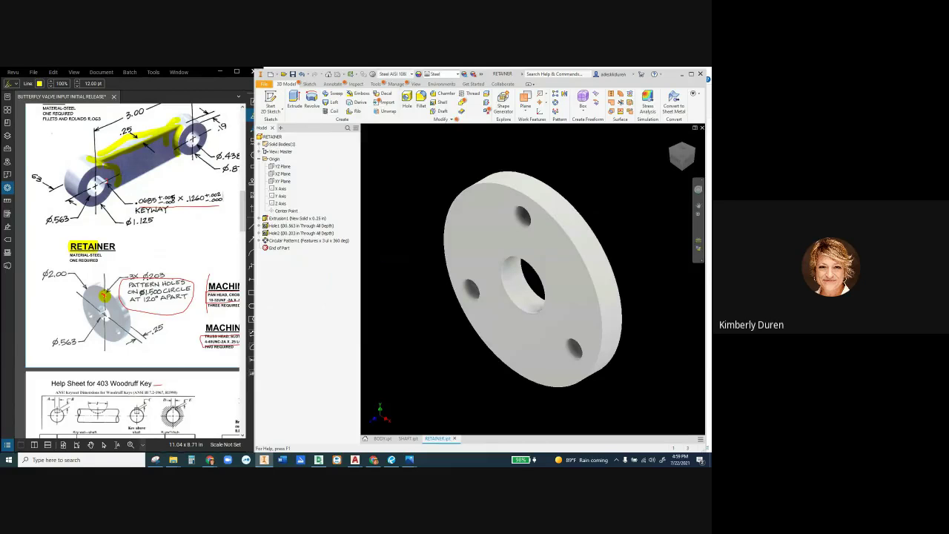
Try the Smooth - Red appearance on the retainer
{"action": "left_click", "coordinate": [436, 74]}
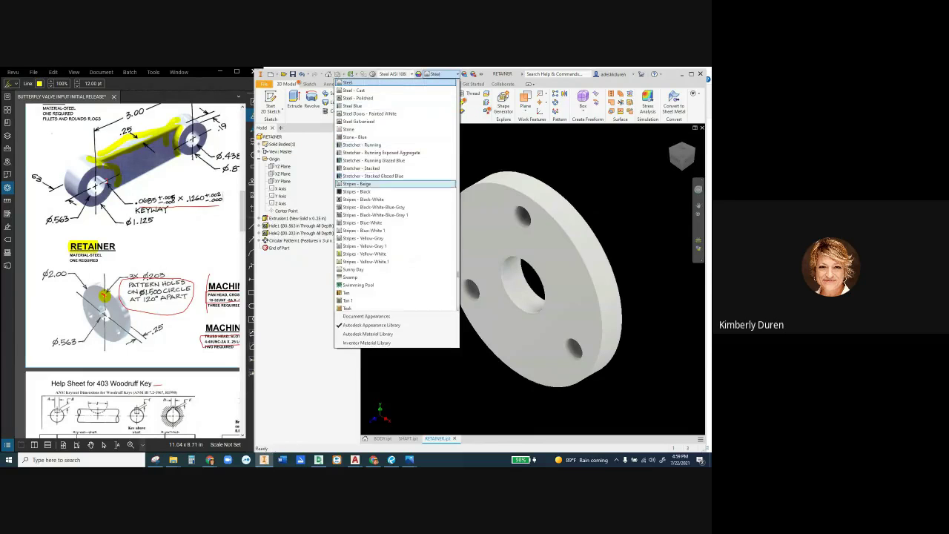
{"action": "scroll", "coordinate": [371, 238], "scroll_direction": "up", "scroll_amount": 4}
{"action": "scroll", "coordinate": [371, 238], "scroll_direction": "up", "scroll_amount": 10}
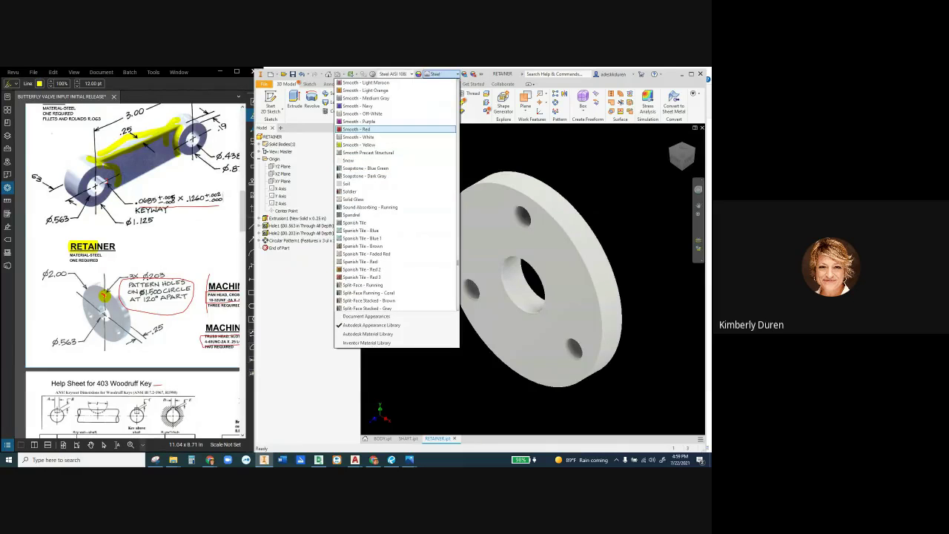
{"action": "left_click", "coordinate": [359, 129]}
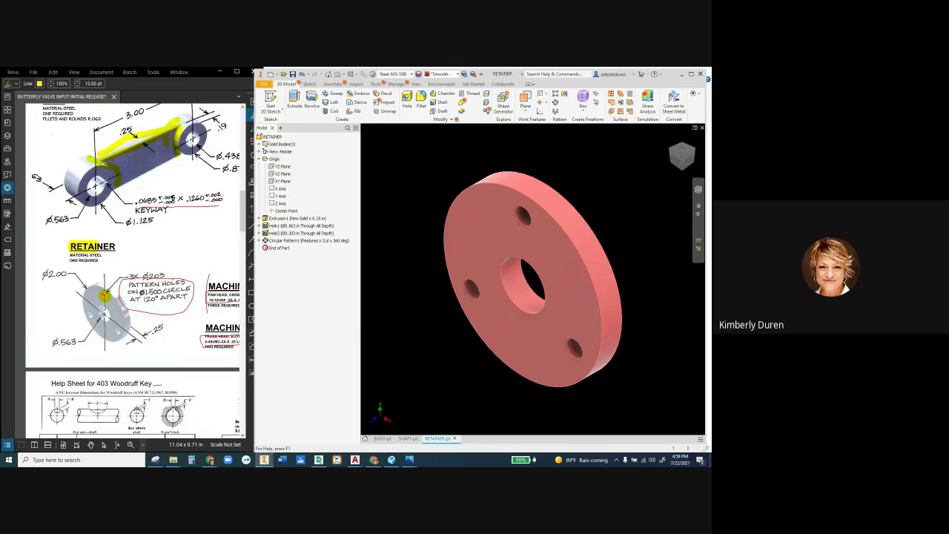
Set the retainer's appearance to Smooth - Aqua
{"action": "left_click", "coordinate": [441, 74]}
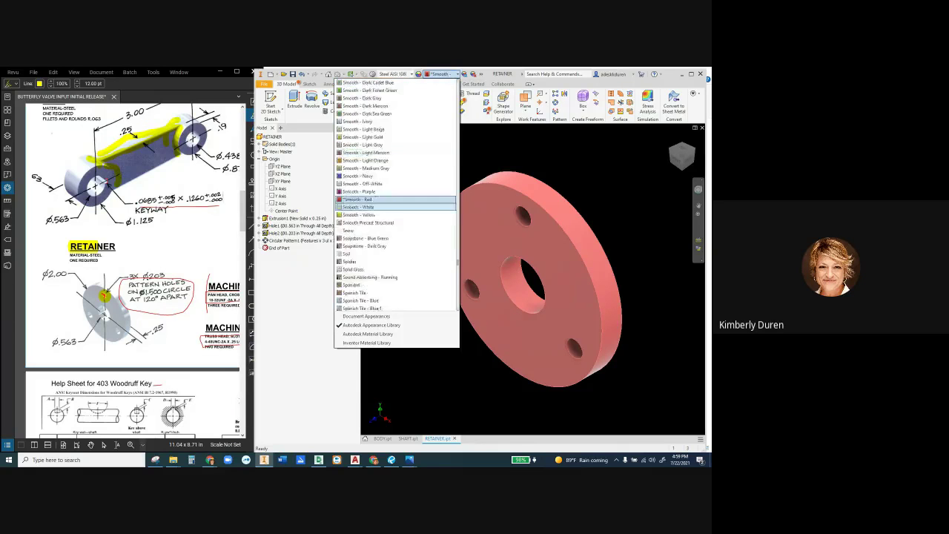
{"action": "scroll", "coordinate": [363, 276], "scroll_direction": "up", "scroll_amount": 1}
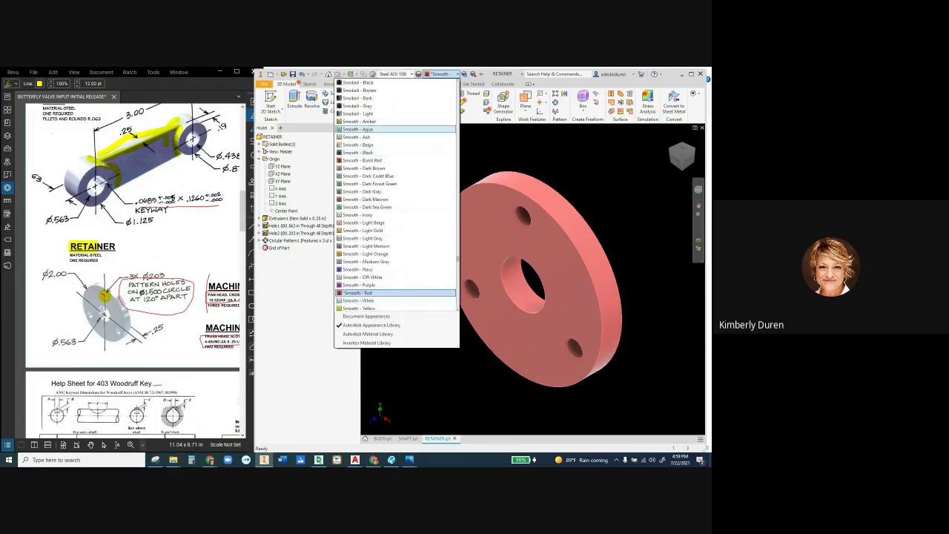
{"action": "left_click", "coordinate": [359, 129]}
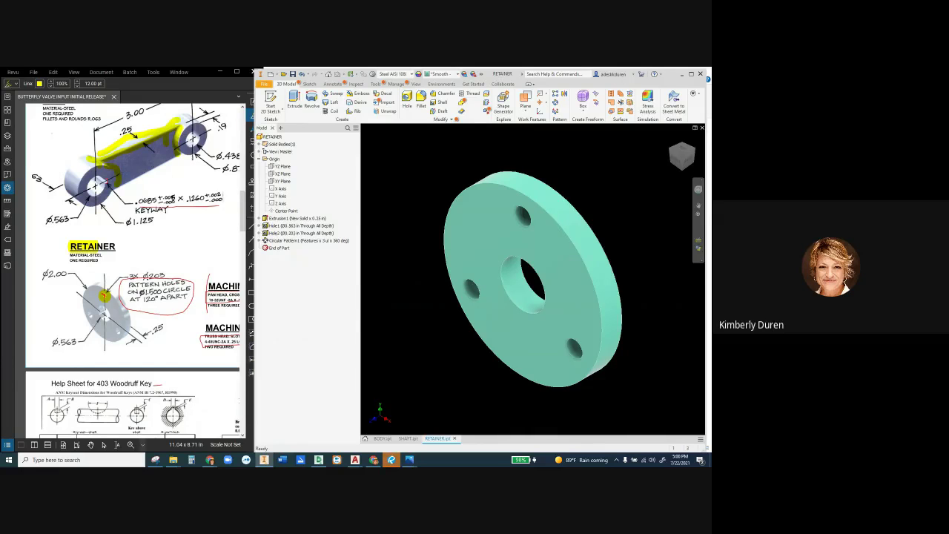
Leave the highlighter in the Revu PDF and undo the recent yellow markings on the ARM and RETAINER sketches
{"action": "left_click_drag", "start_coordinate": [145, 189], "coordinate": [181, 168]}
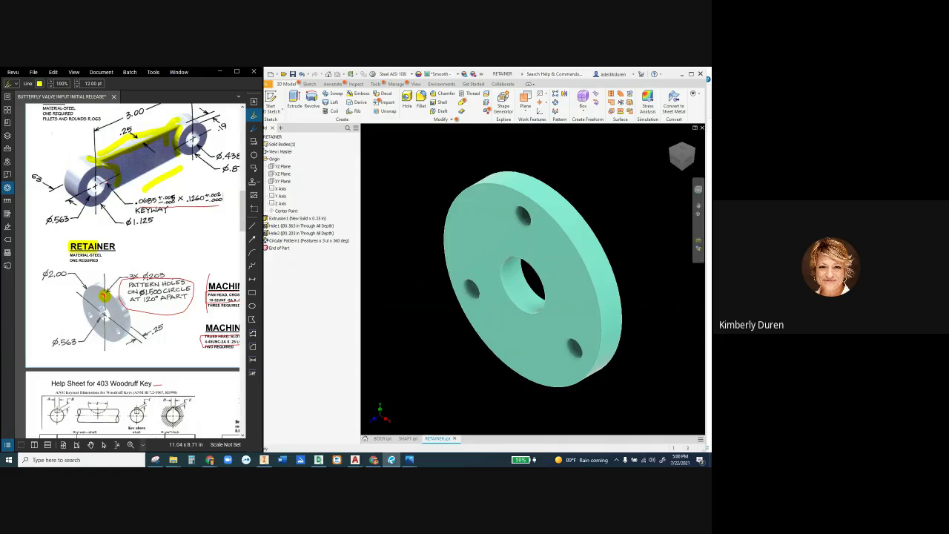
{"action": "key", "text": "Escape"}
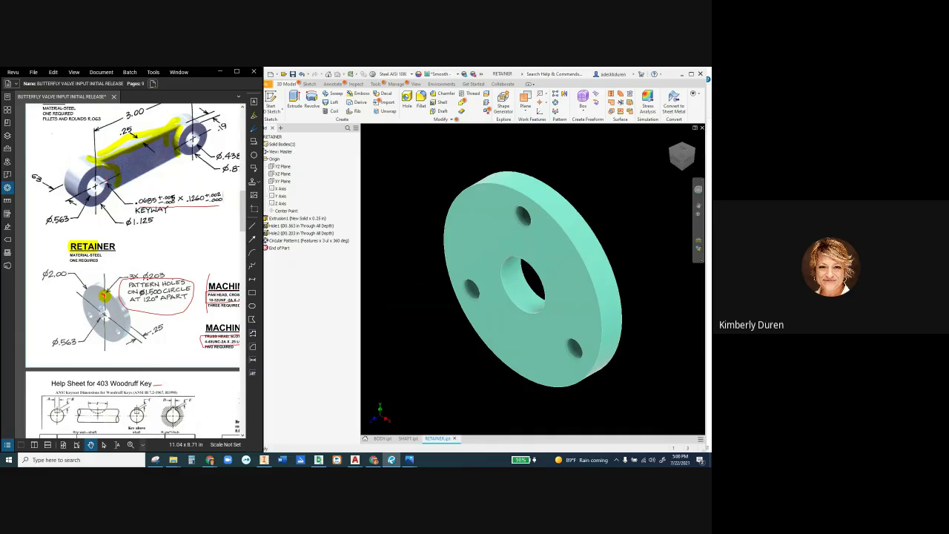
{"action": "scroll", "coordinate": [132, 270], "scroll_direction": "up", "scroll_amount": 1}
{"action": "key", "text": "ctrl+z"}
{"action": "key", "text": "ctrl+z"}
{"action": "key", "text": "ctrl+z"}
{"action": "key", "text": "ctrl+z"}
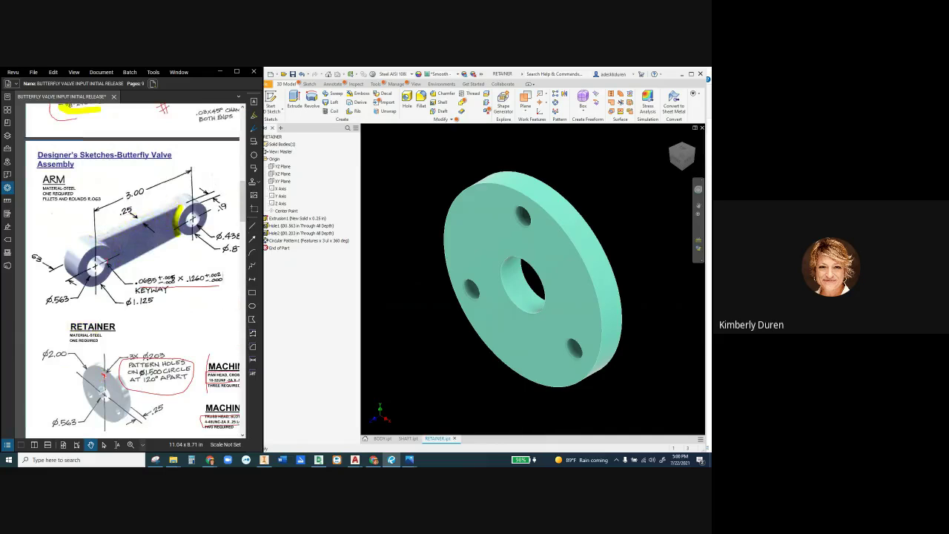